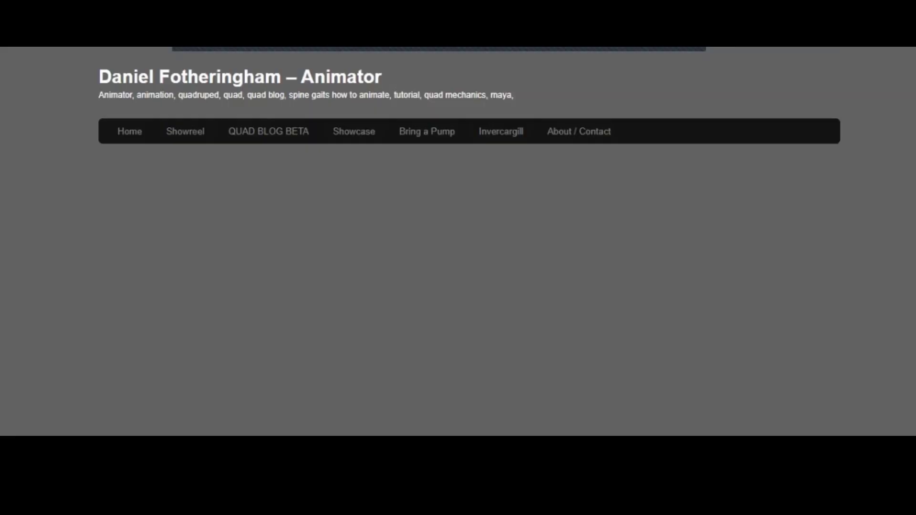
Scroll the Five Step Quadruped Method post to section 1.2 and its Vimeo video.
scroll(458, 238, down, 5)
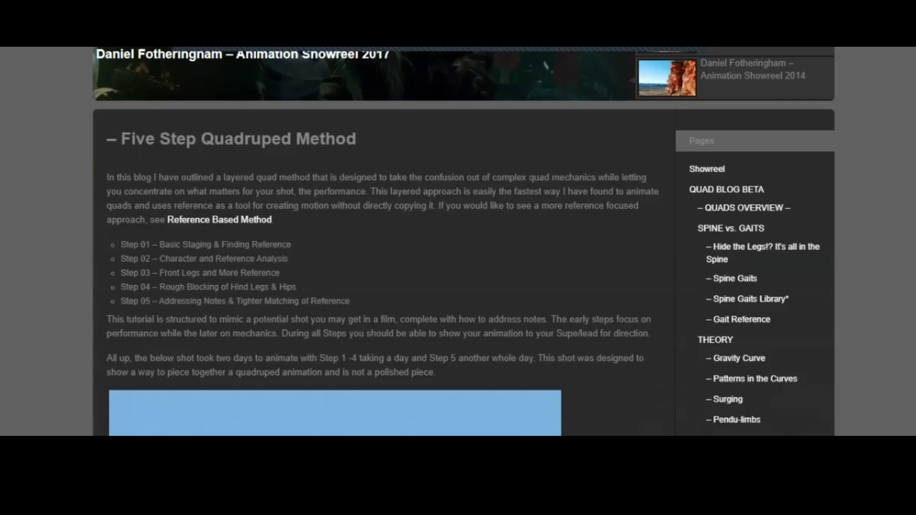
scroll(459, 239, down, 9)
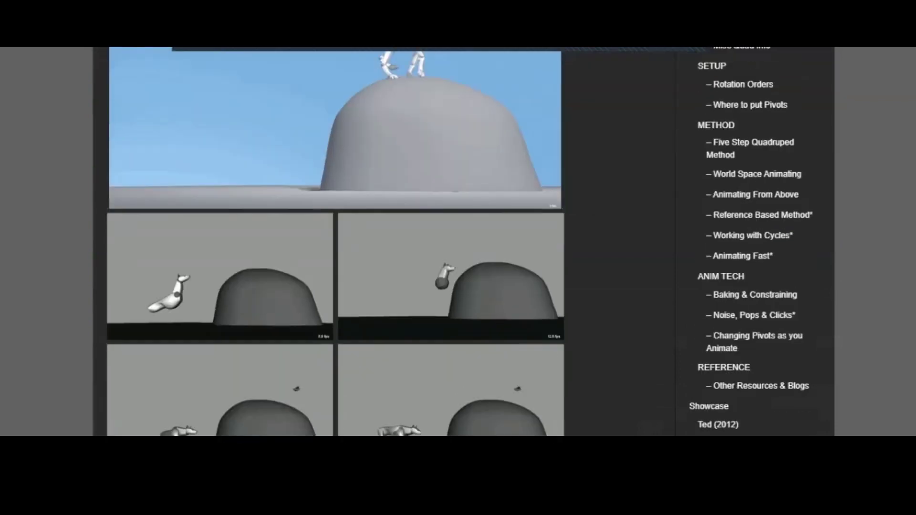
scroll(458, 238, up, 2)
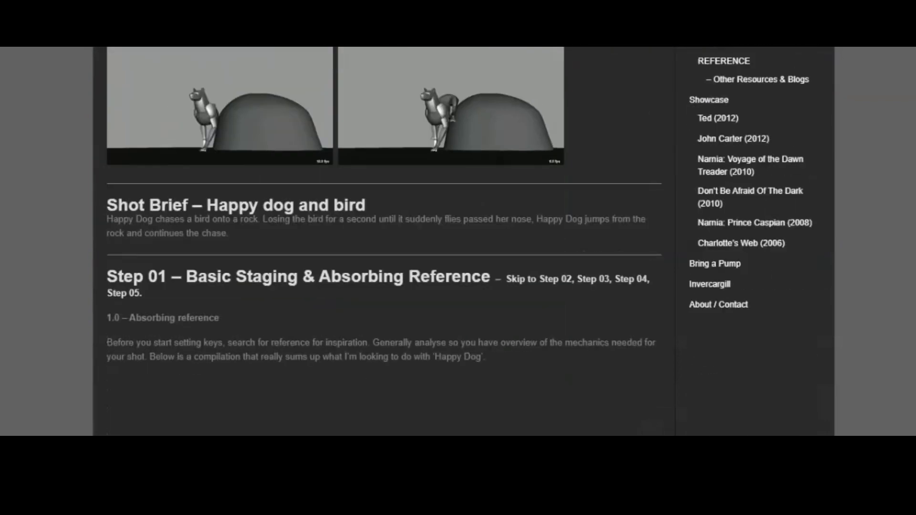
scroll(458, 239, down, 15)
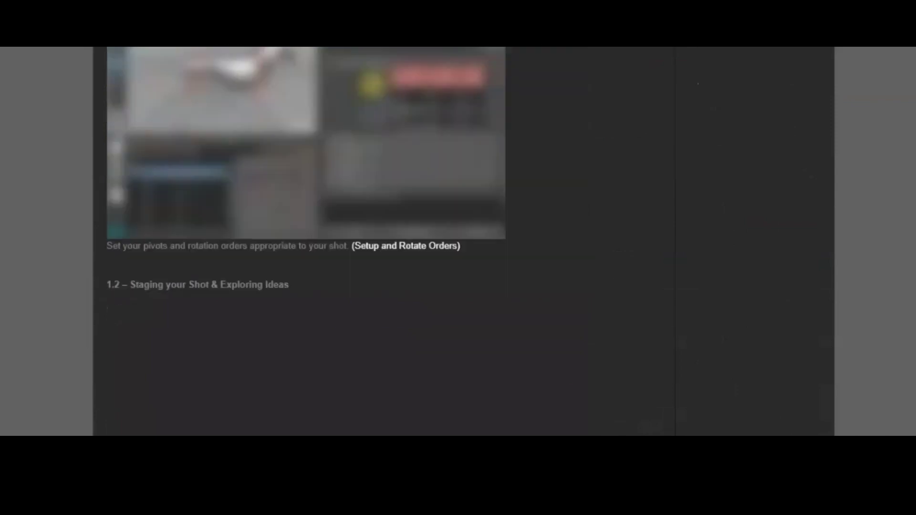
scroll(381, 241, down, 9)
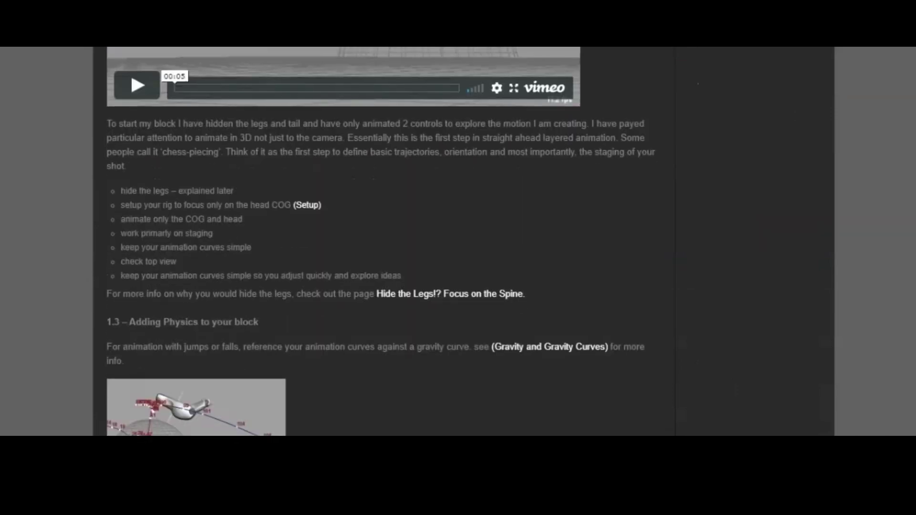
scroll(380, 241, up, 8)
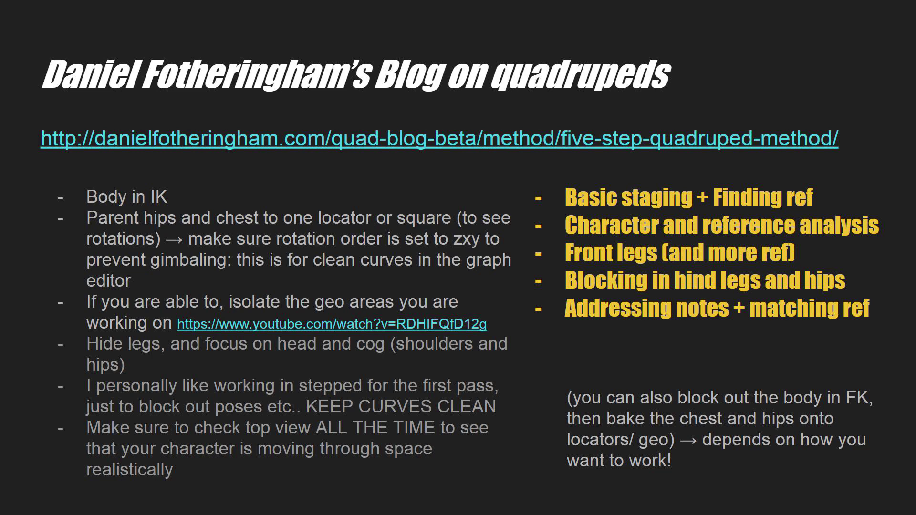
Advance from the quadruped blog notes to the 'My Rig Setup' slide.
key(Right)
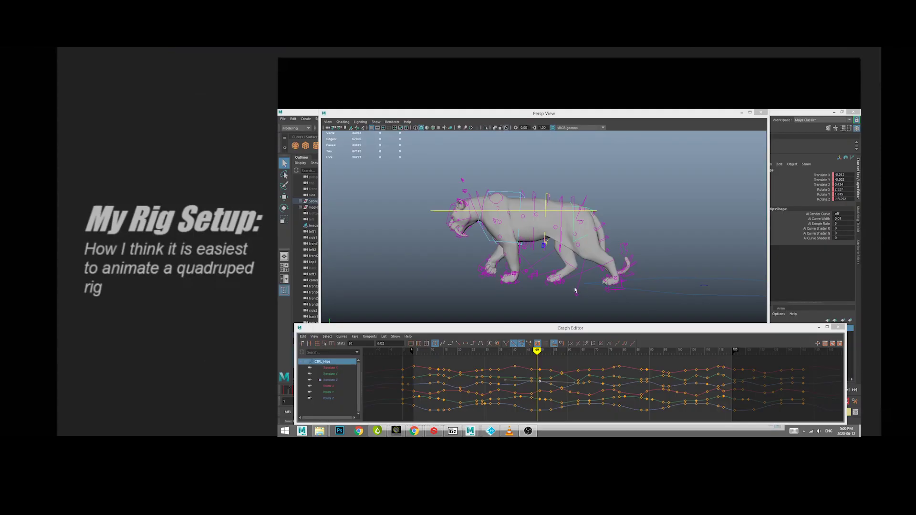
Jump ahead to slide 15 using the slide-number list.
key(ctrl+s)
scroll(287, 248, up, 3)
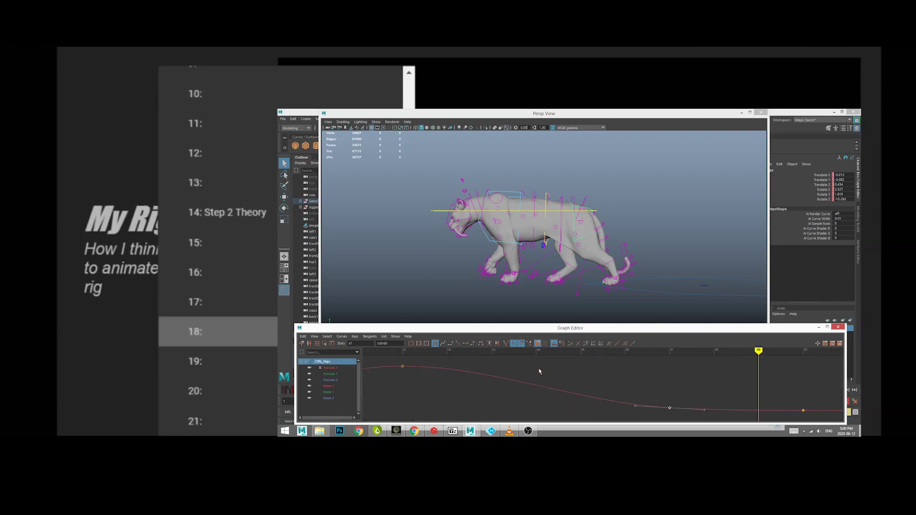
key(Down)
key(Return)
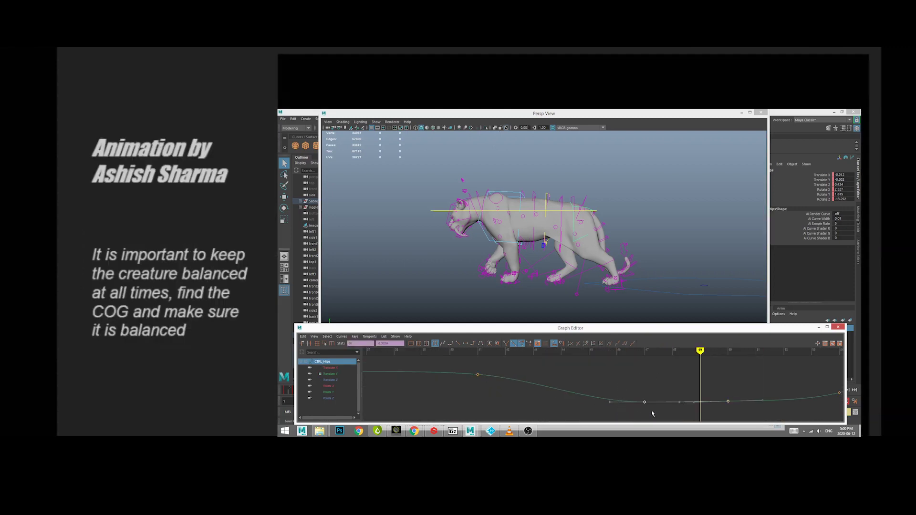
Jump on to slide 29, the 'rotation order ZXY' gimbal slide.
key(ctrl+s)
key(Down)
key(Down)
key(Down)
key(Down)
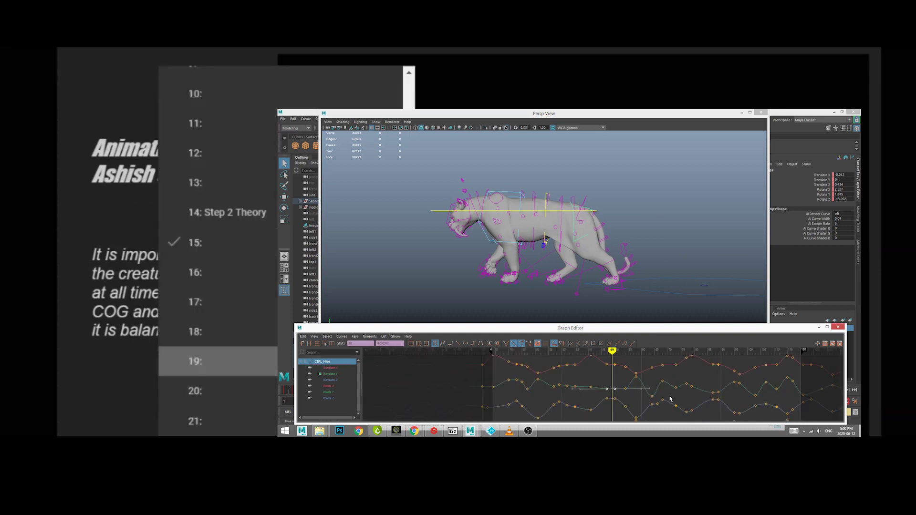
scroll(286, 250, down, 3)
key(Down)
key(Down)
key(Down)
key(Down)
key(Down)
key(Down)
key(Down)
key(Down)
key(Down)
key(Down)
key(Return)
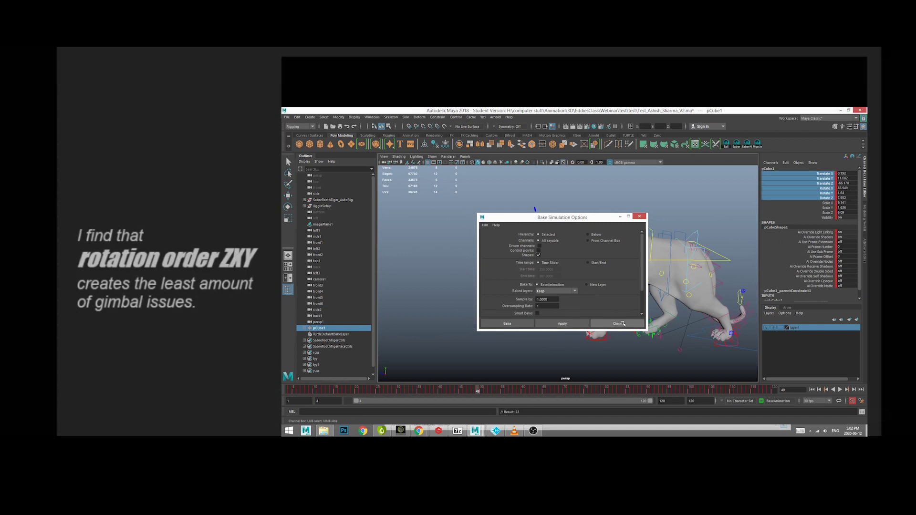
Close Bake Simulation, resample the baked curves, and add CTRL_Chest to the selection.
click(620, 324)
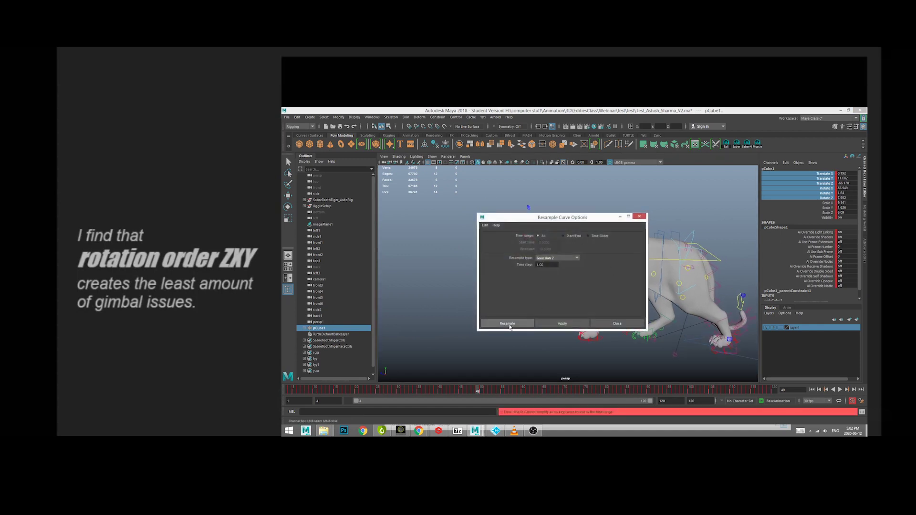
click(523, 325)
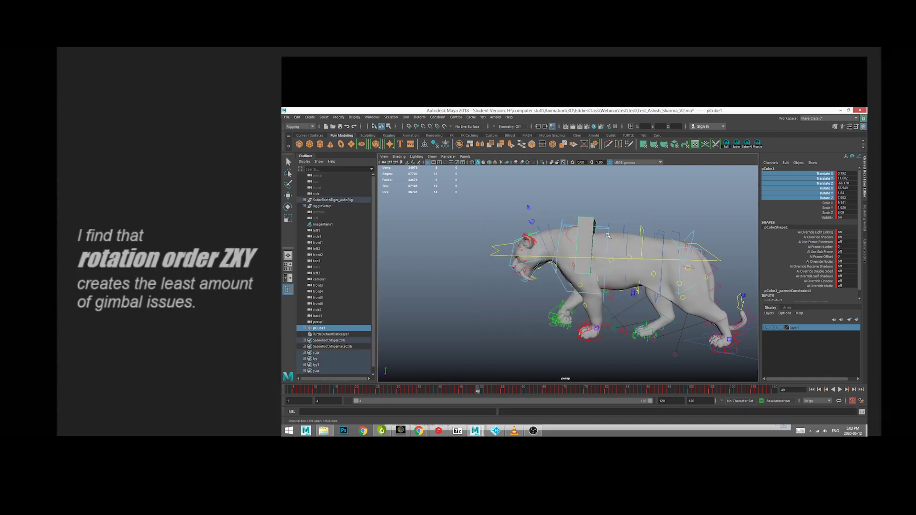
click(561, 253)
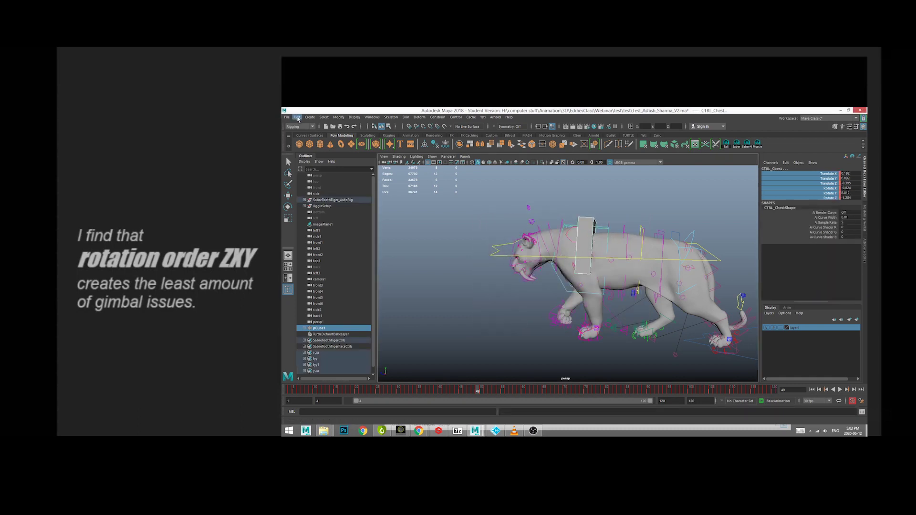
Apply a Parent constraint from the locator cube to CTRL_Chest, then reselect the cube.
click(440, 118)
click(496, 132)
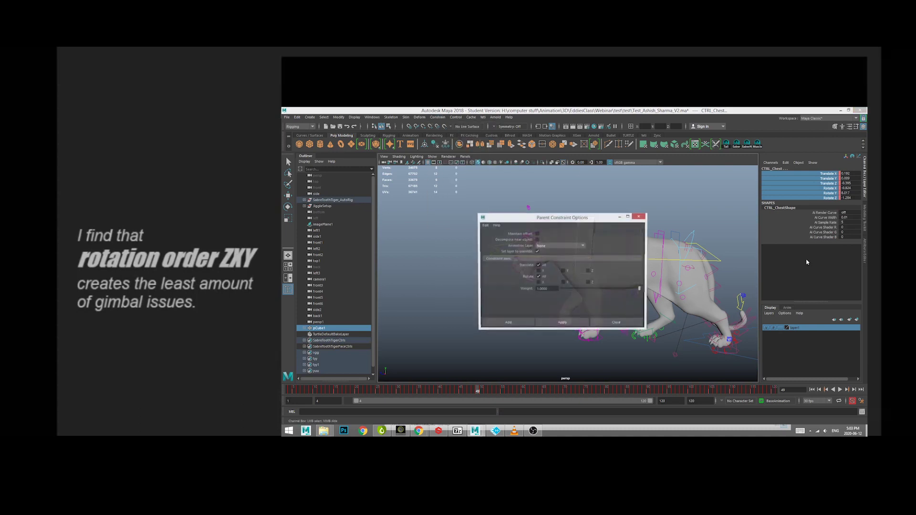
click(579, 324)
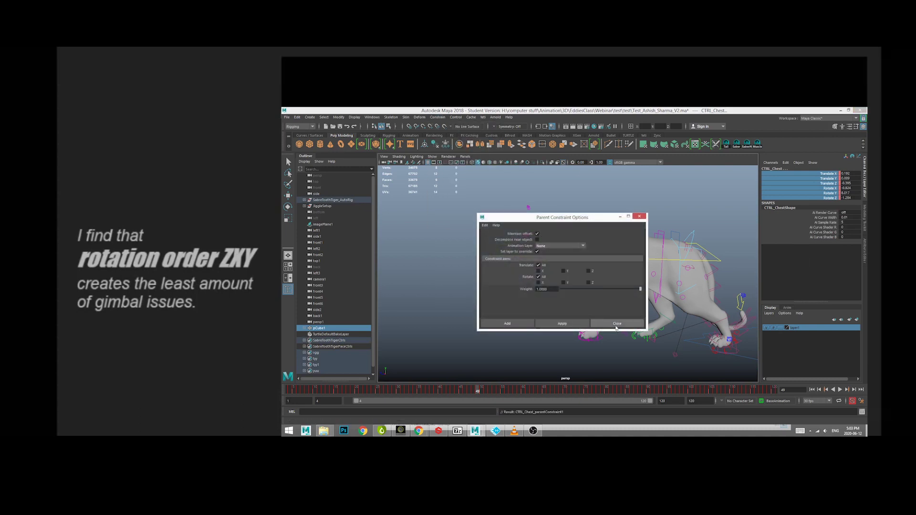
click(615, 323)
click(590, 236)
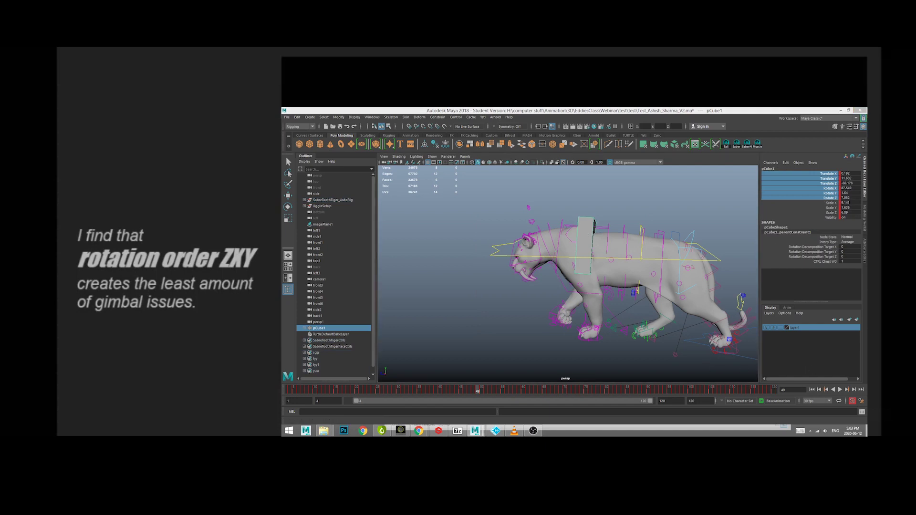
drag(536, 312, 482, 324)
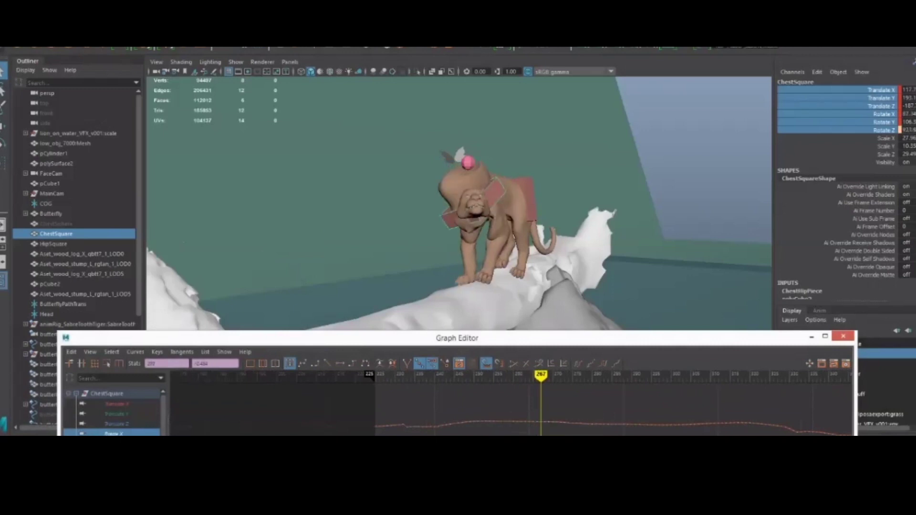
Scrub the Graph Editor from frame 228 to 332, comparing the crouch and the leap.
drag(411, 378, 454, 389)
click(416, 389)
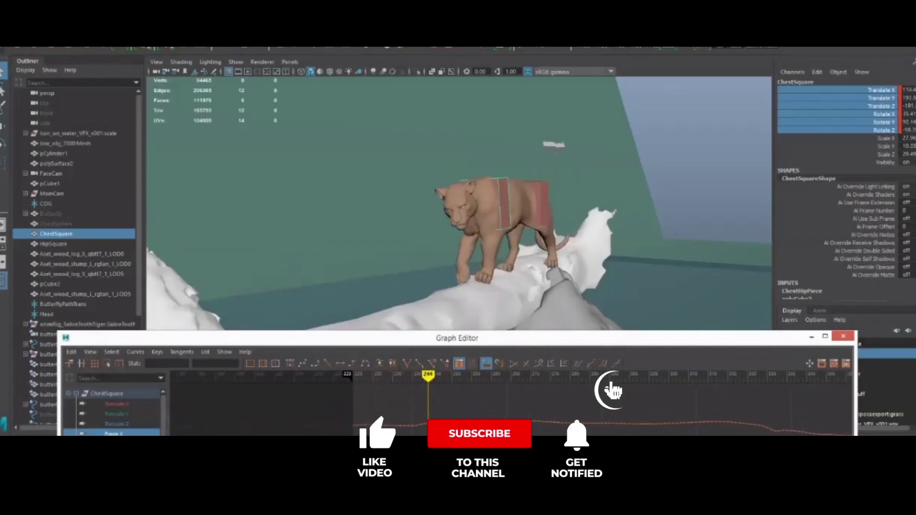
alt+middle_drag(453, 389, 187, 389)
drag(158, 417, 500, 417)
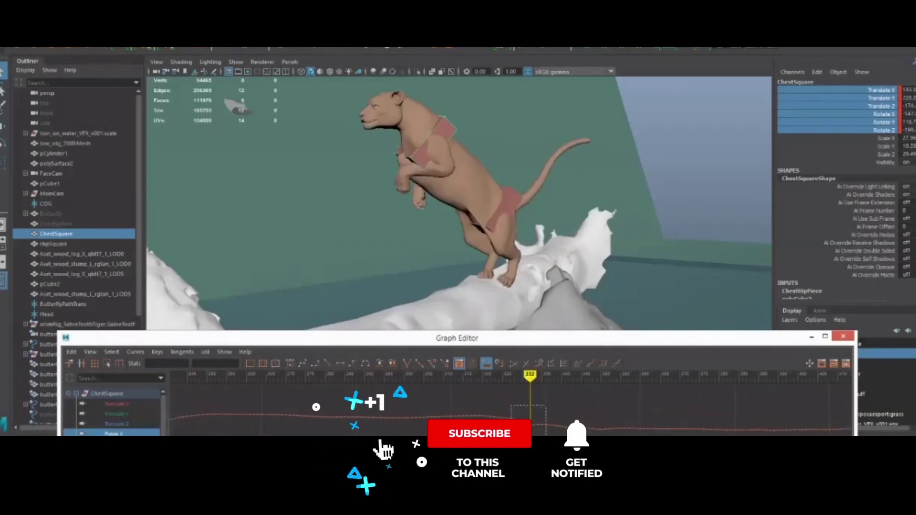
click(516, 377)
drag(515, 377, 549, 431)
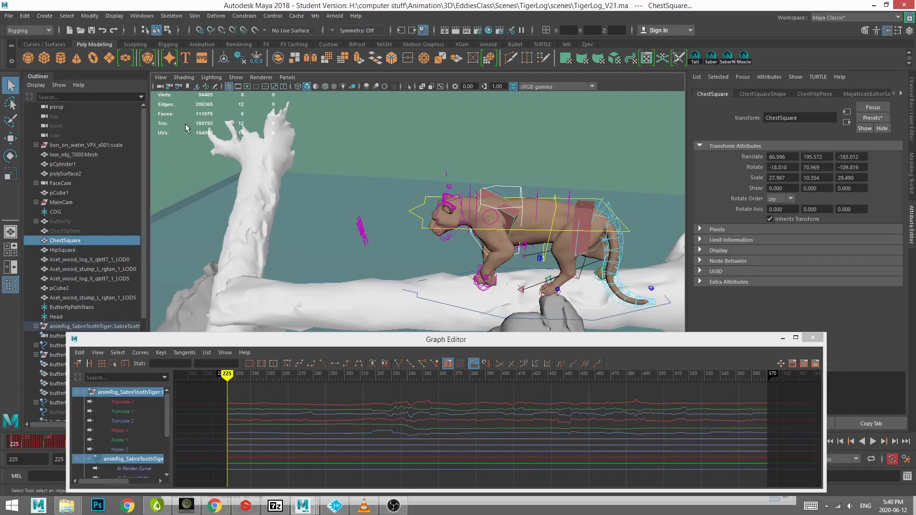
Apply a Parent constraint linking ChestSquare and the tiger's chest.
click(243, 17)
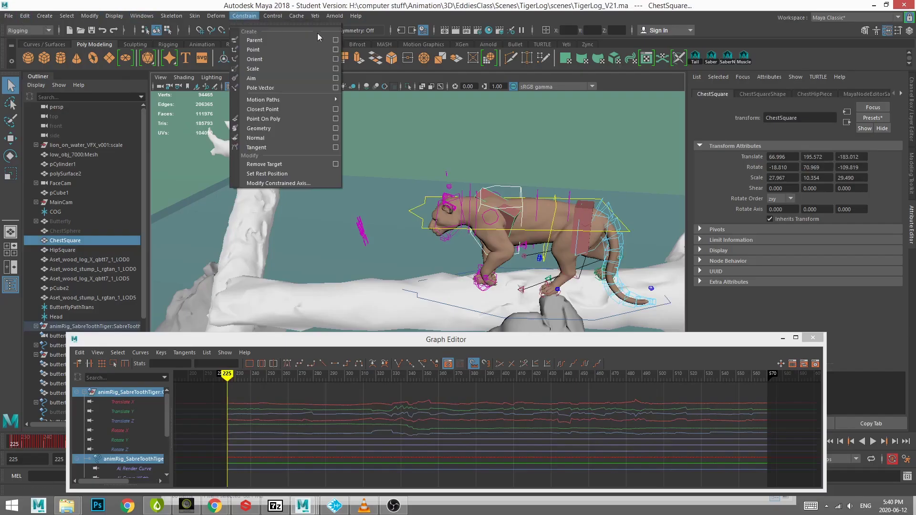
click(338, 40)
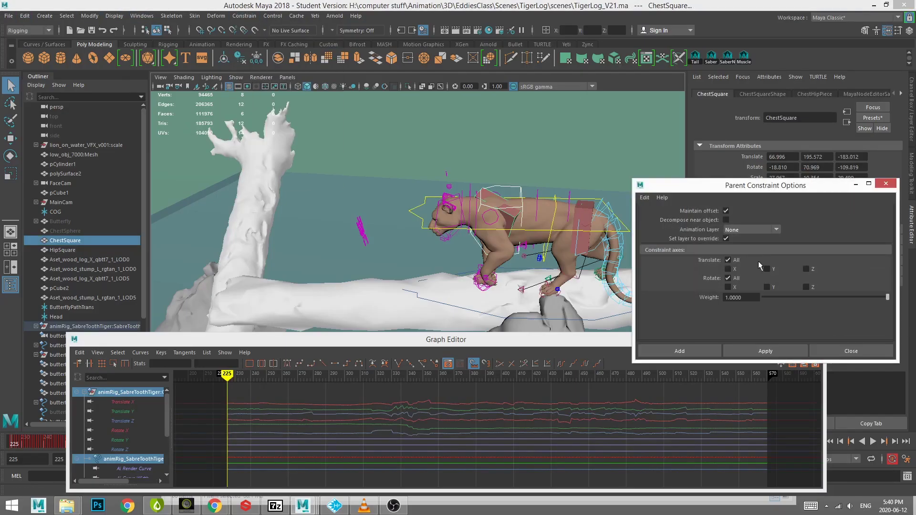
click(765, 351)
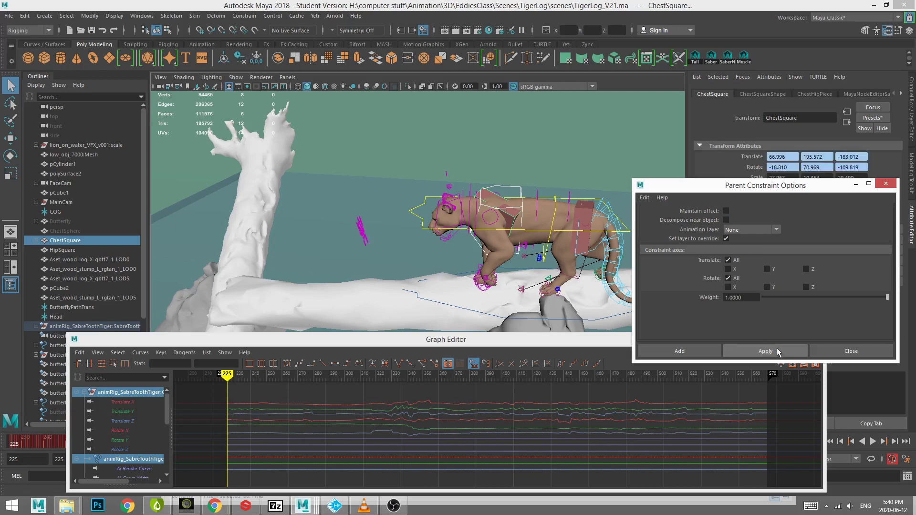
click(852, 352)
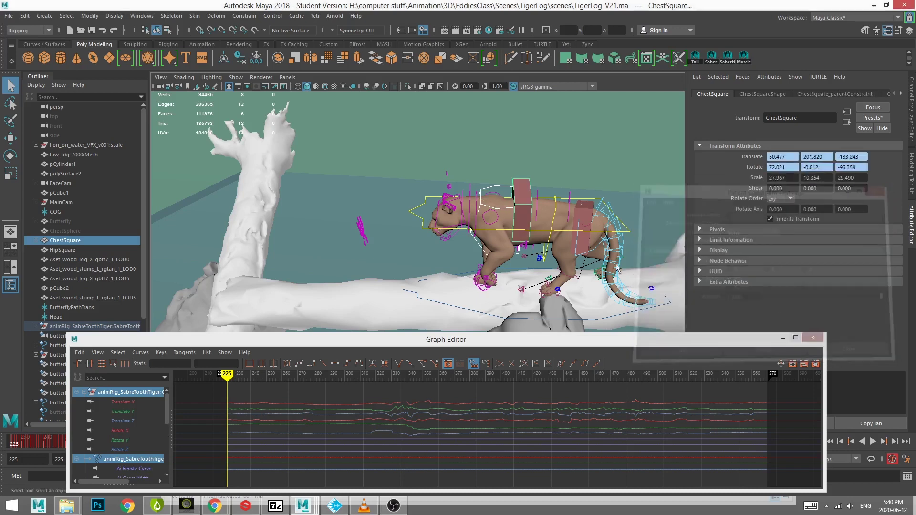
Move ChestSquare along X to 65.501 and check its channel values.
click(521, 214)
key(w)
drag(500, 194, 510, 268)
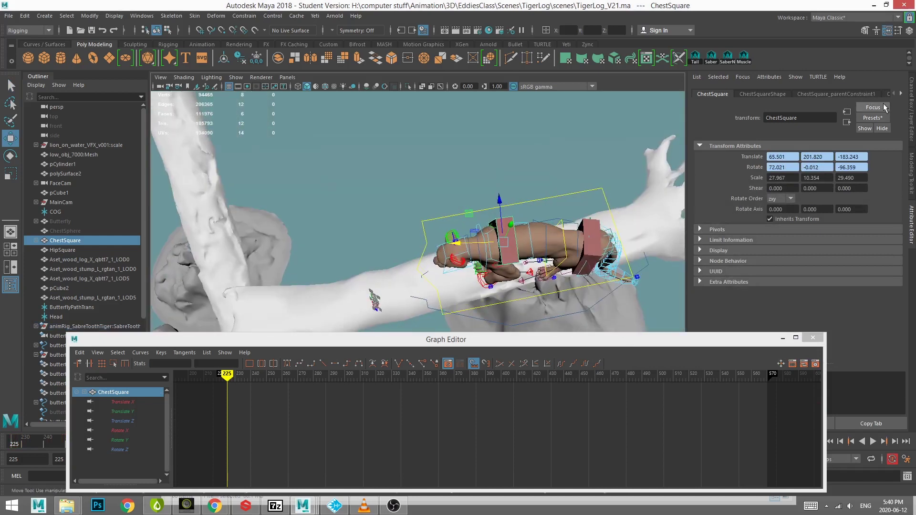
click(912, 112)
click(912, 221)
Show the attributes of ChestSquare's parent constraint.
click(843, 95)
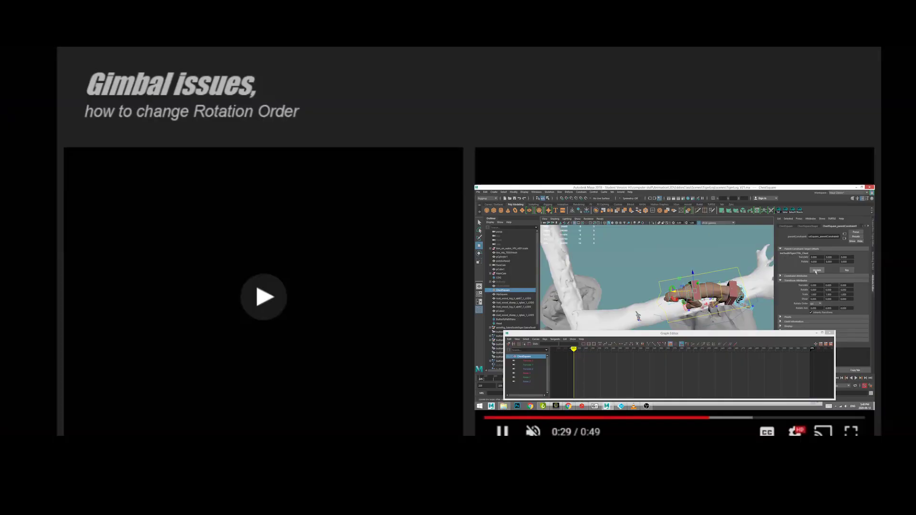